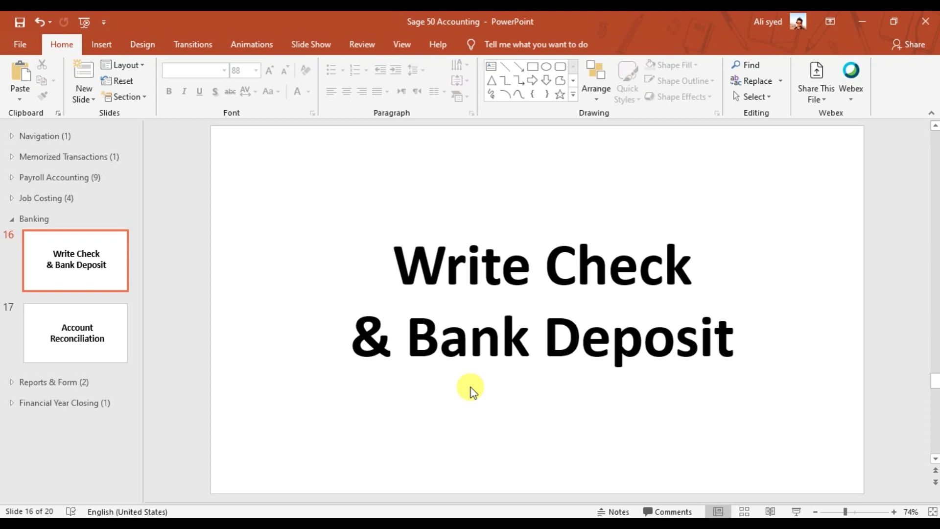
# Select 'Bank Deposit' in the slide title, deselect it, then switch to the Sage 50 window.
pyautogui.click(424, 341)
pyautogui.moveTo(424, 341); pyautogui.dragTo(628, 341)
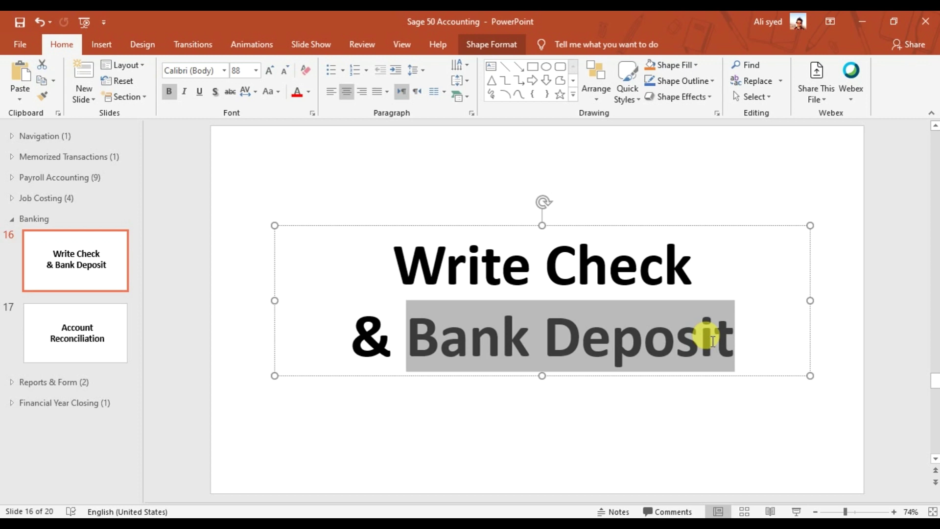
pyautogui.click(680, 407)
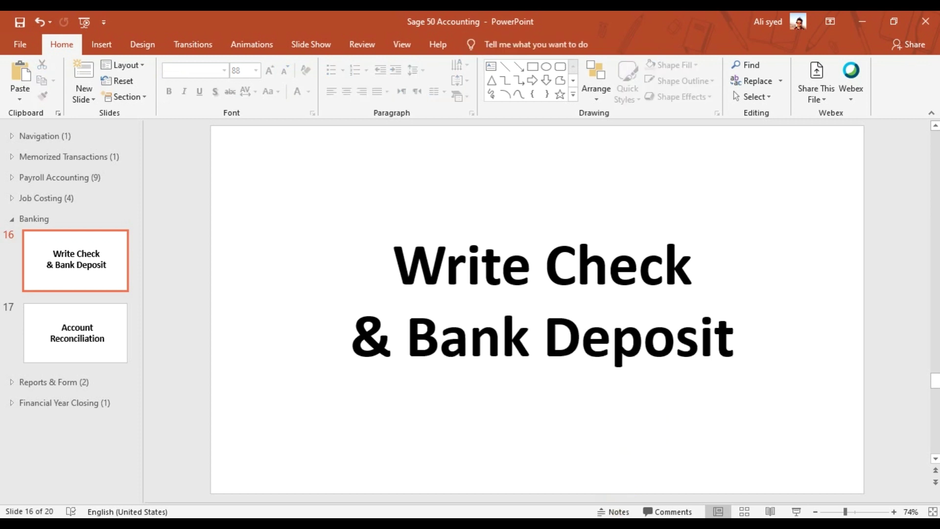
pyautogui.click(563, 522)
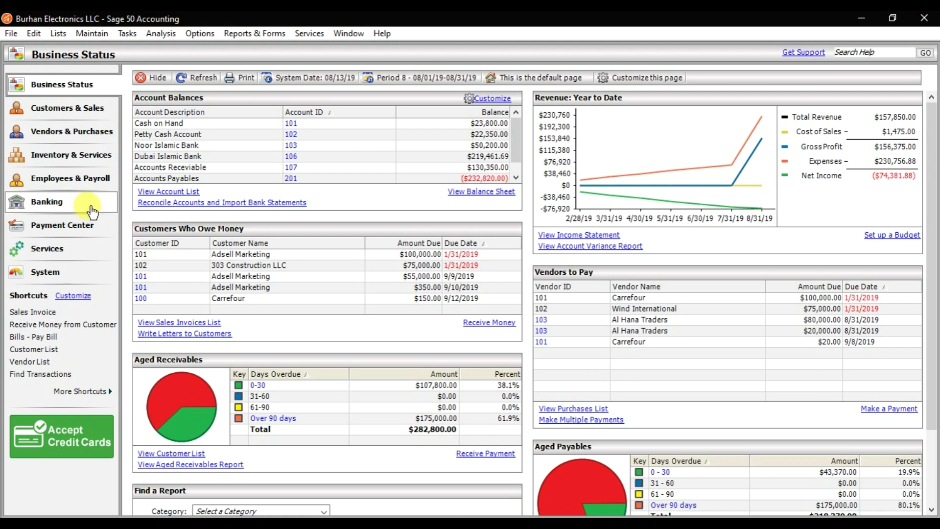
# Go to the Banking page and display the Bank Deposits options.
pyautogui.click(54, 210)
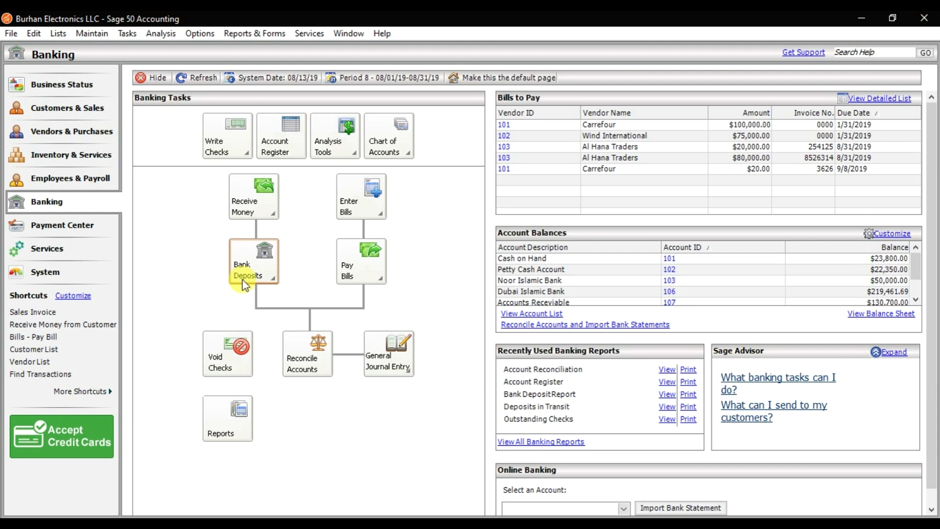
pyautogui.click(267, 282)
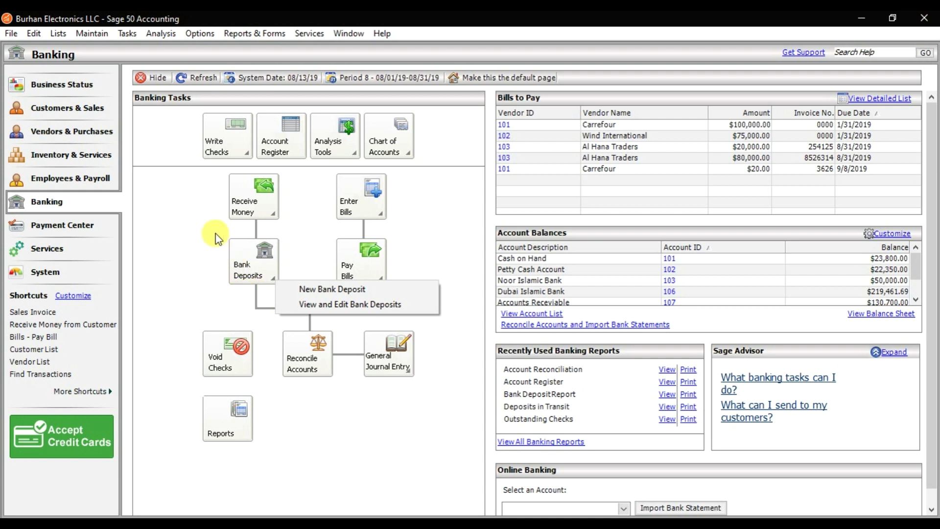
# Open the Accounts Receivable Customer Ledgers report and mark the 8/29/19 receipt 987456 line.
pyautogui.click(258, 35)
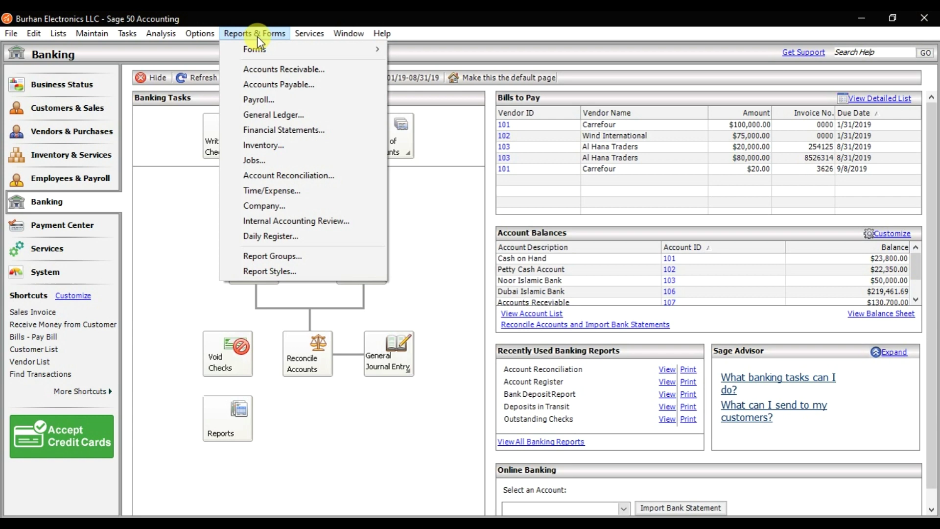
pyautogui.click(269, 69)
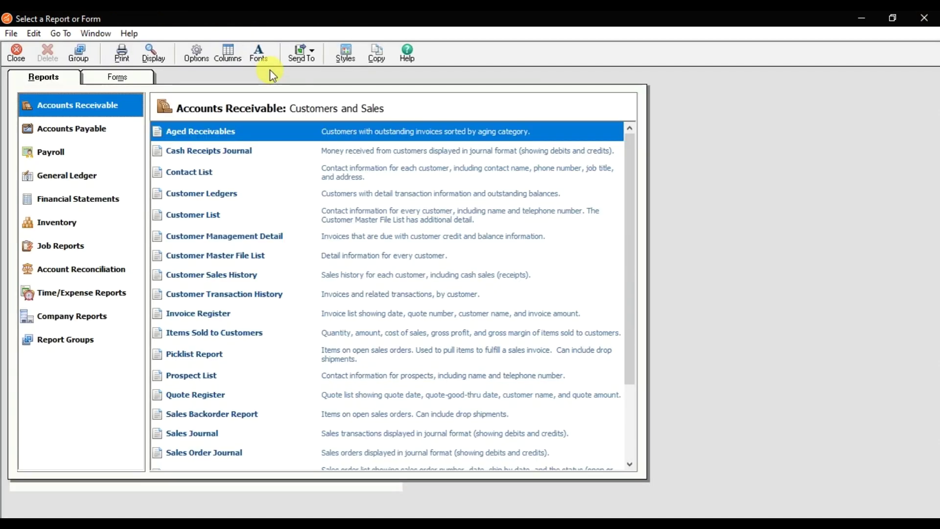
pyautogui.doubleClick(224, 193)
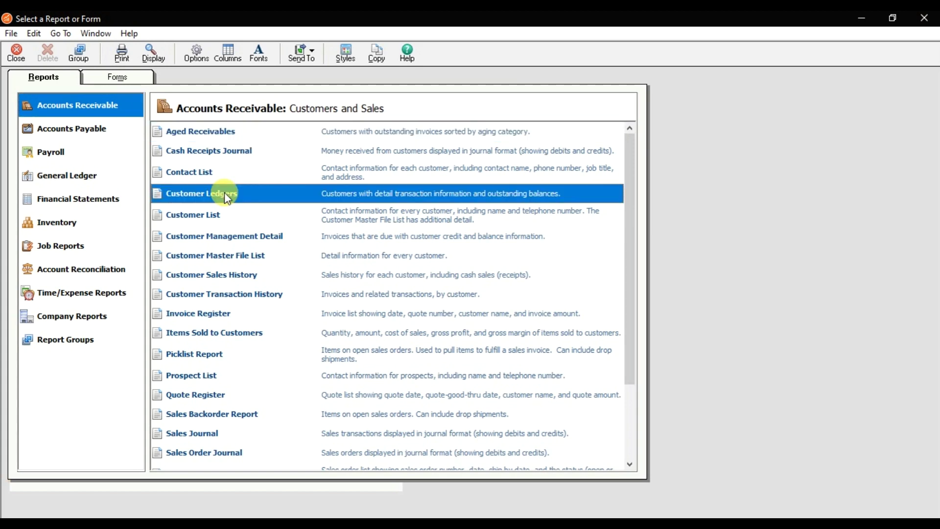
pyautogui.click(178, 208)
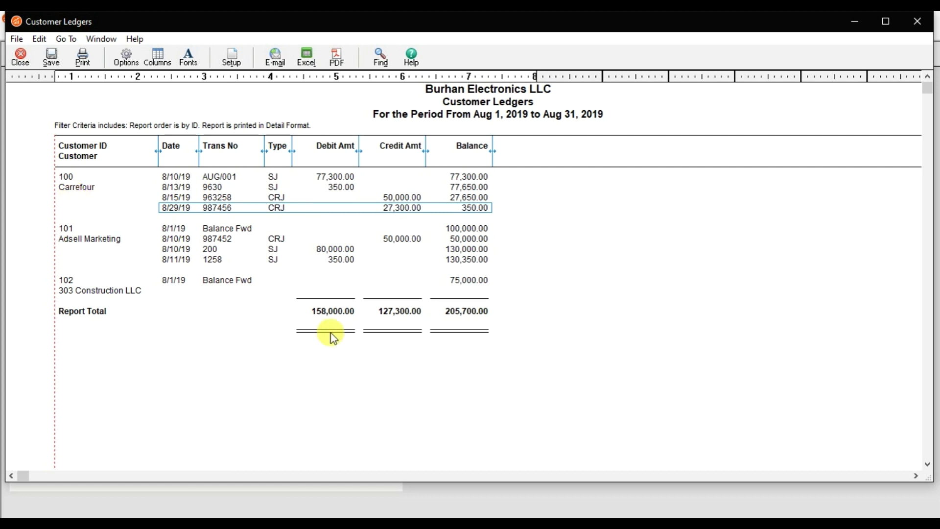
# Return to Sage 50 and bring up the Receive Money window maximized.
pyautogui.moveTo(587, 507)
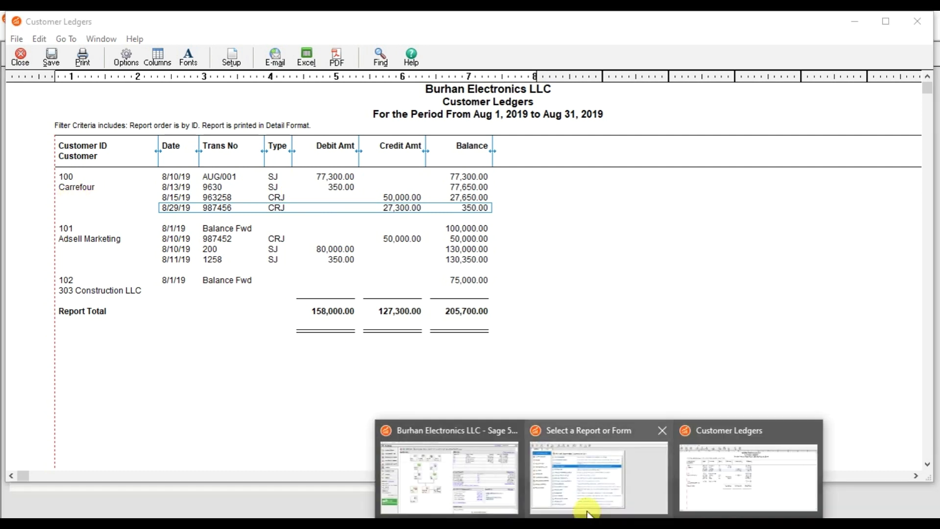
pyautogui.click(449, 478)
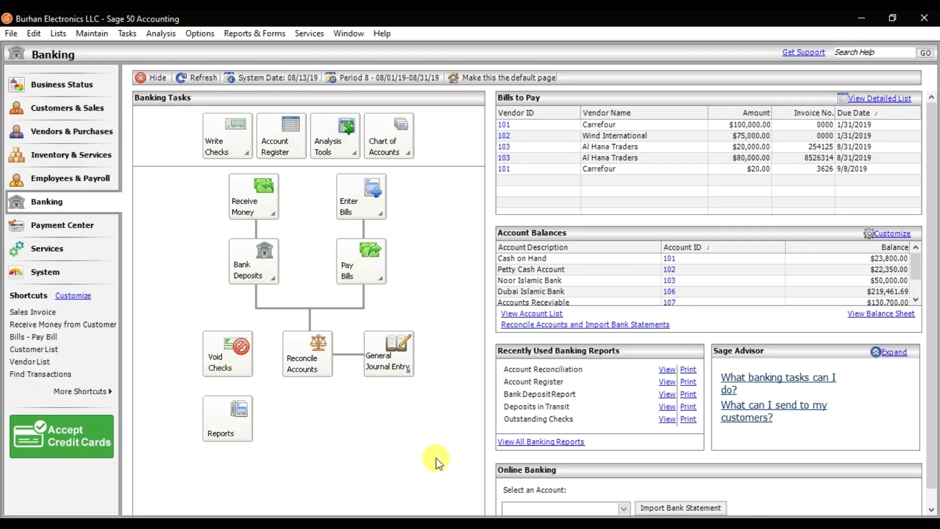
pyautogui.click(121, 33)
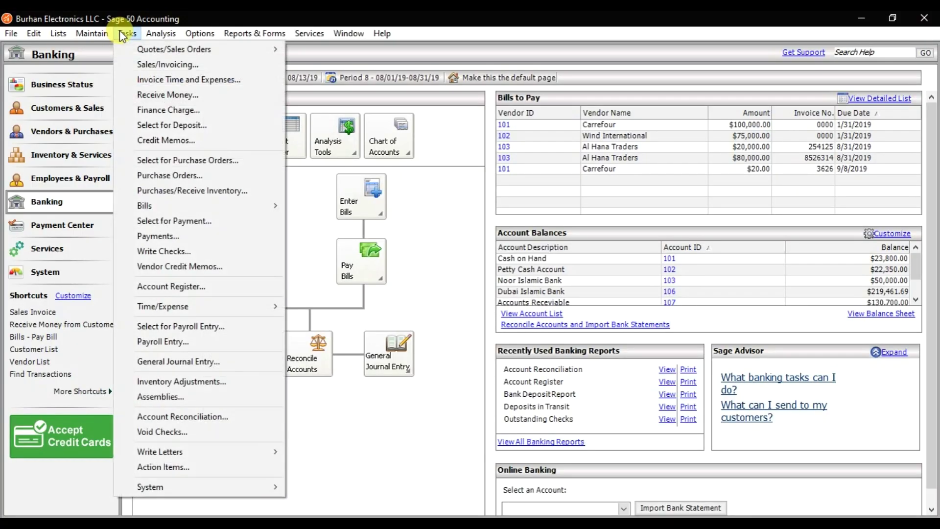
pyautogui.click(163, 94)
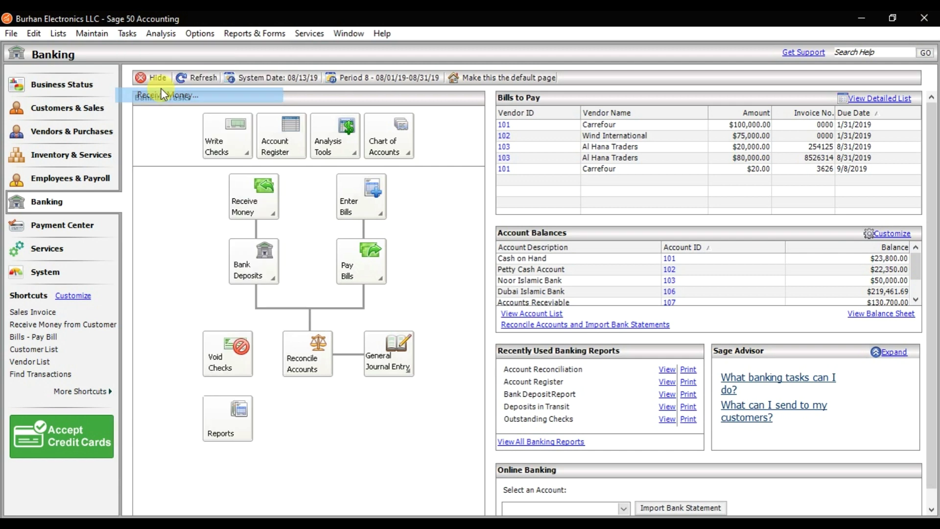
pyautogui.click(509, 68)
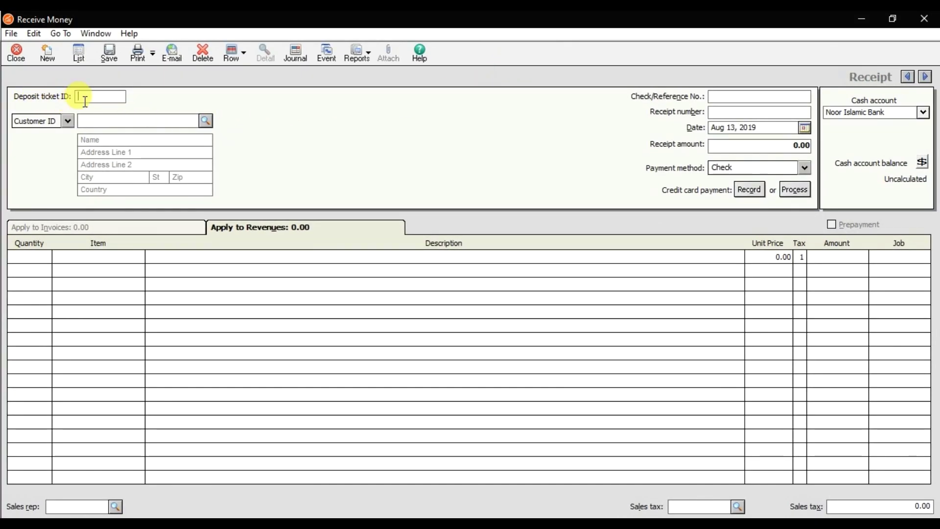
# Enter customer 100 (Carrefour), reference 120120, receipt 2555, and cash account Noor Islamic Bank.
pyautogui.click(94, 121)
pyautogui.click(206, 121)
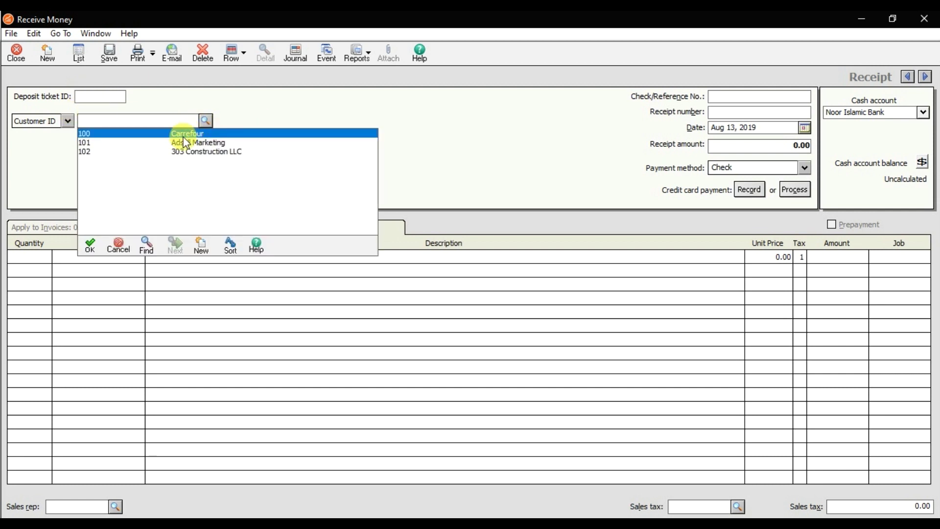
pyautogui.doubleClick(191, 135)
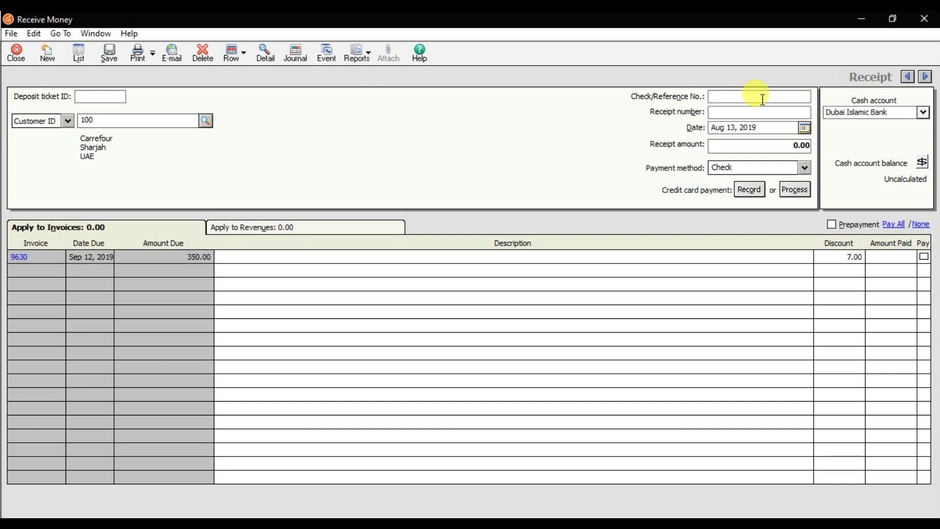
pyautogui.write('1')
pyautogui.write('20120')
pyautogui.write('2555')
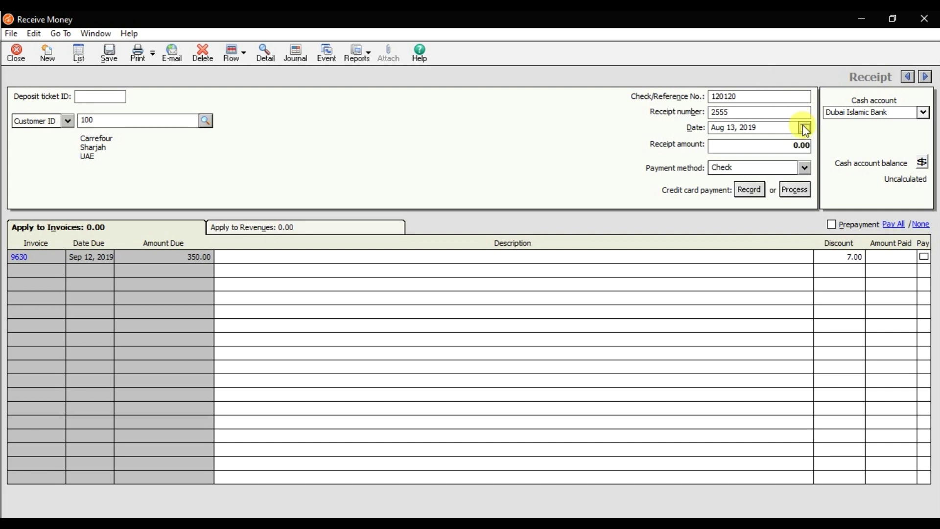
pyautogui.click(923, 112)
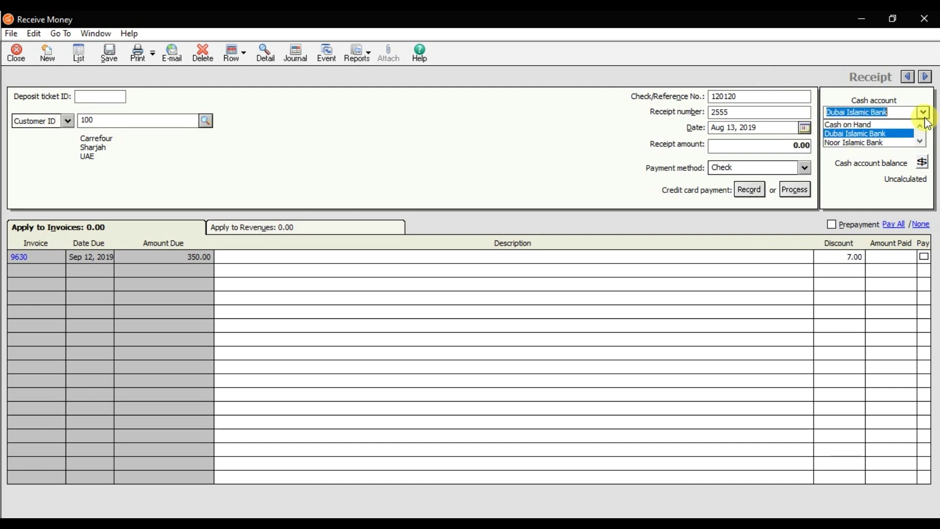
pyautogui.click(877, 143)
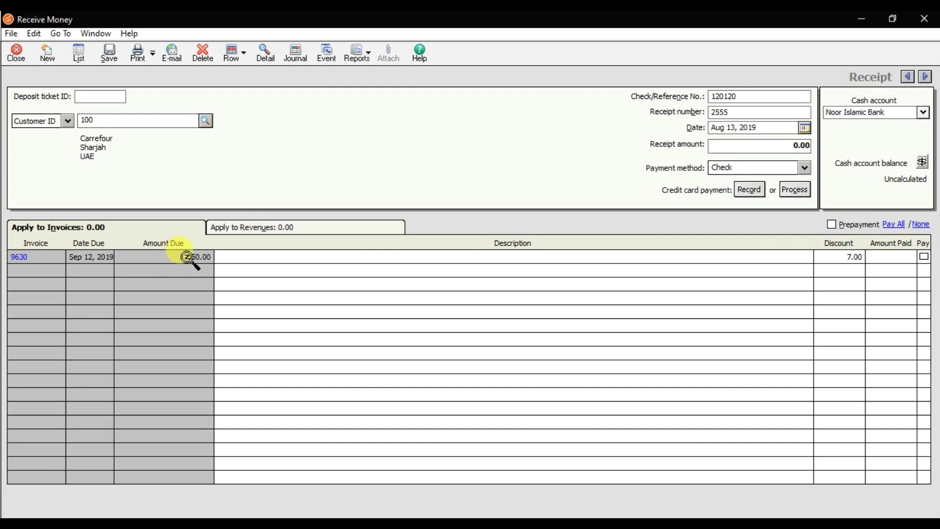
# Remove the 7.00 discount on invoice 9630 and mark it paid in full.
pyautogui.click(289, 257)
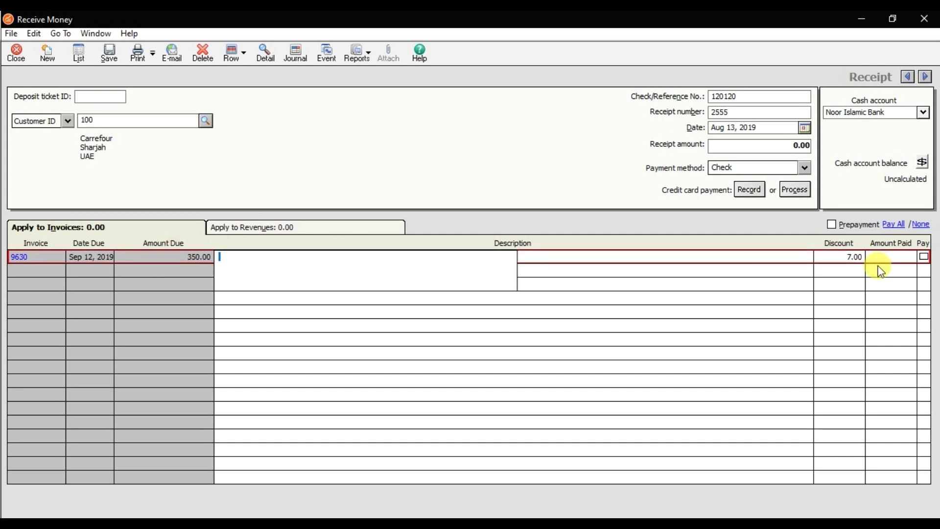
pyautogui.click(854, 257)
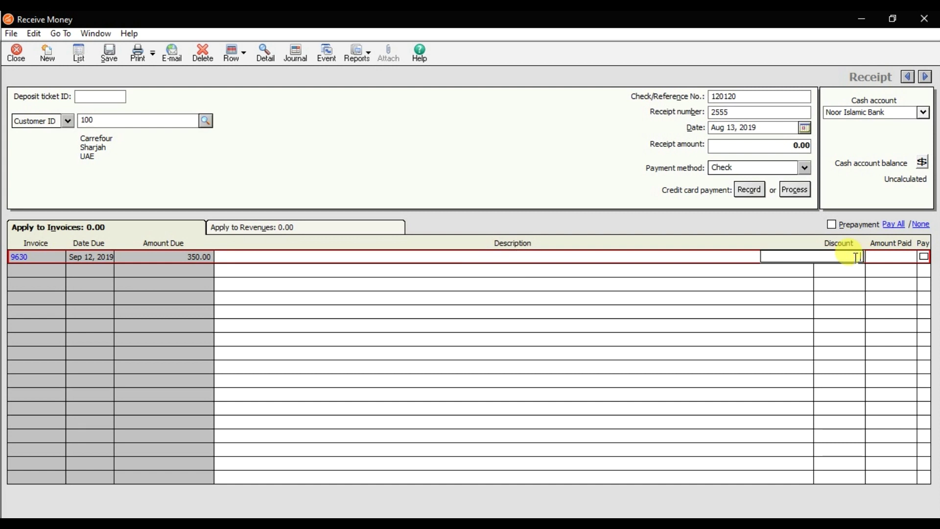
pyautogui.press('Delete')
pyautogui.click(923, 256)
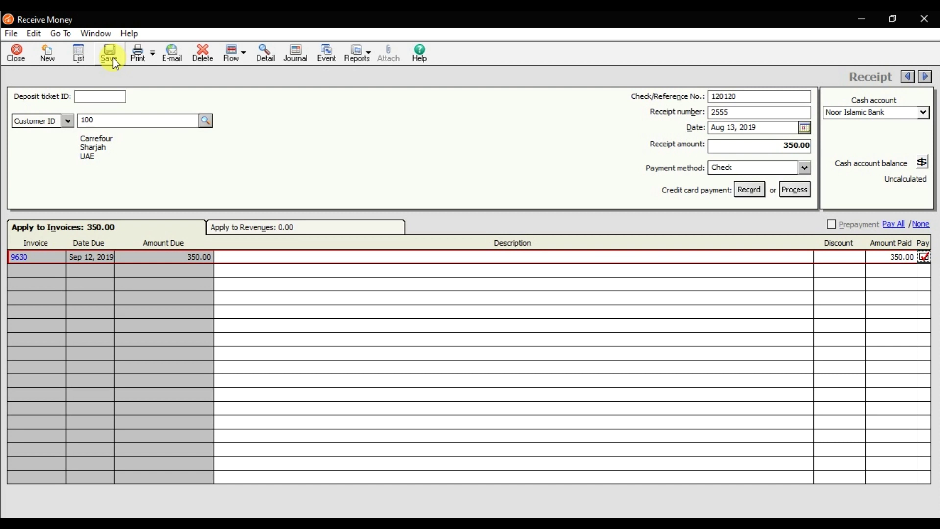
# Recheck the reference number and save the 350.00 receipt.
pyautogui.click(742, 98)
pyautogui.click(112, 54)
pyautogui.click(112, 53)
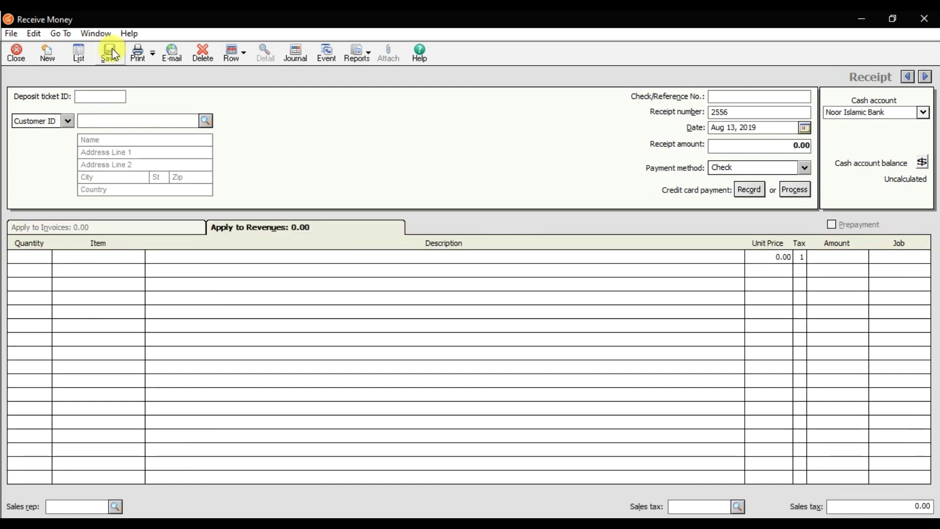
# Close Receive Money, check Carrefour's 0.00 balance in Customer Ledgers, then return to Banking.
pyautogui.click(15, 53)
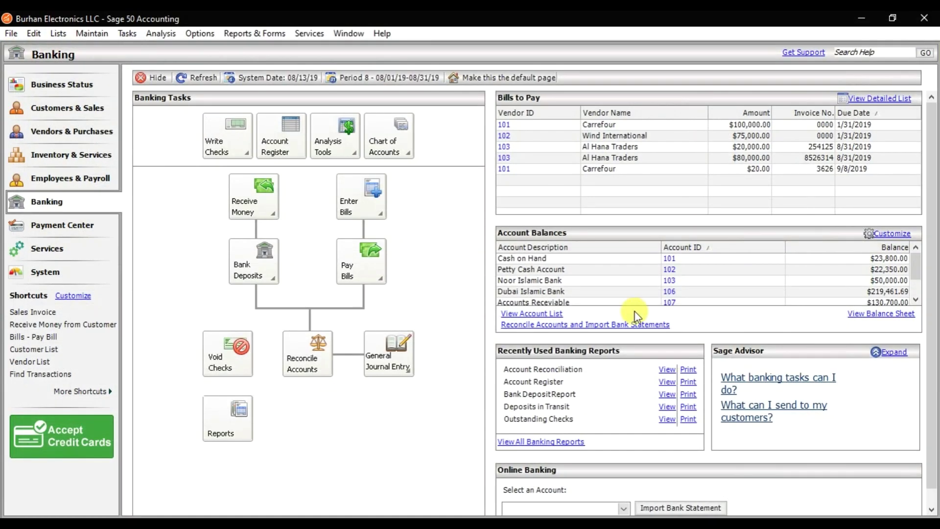
pyautogui.click(734, 452)
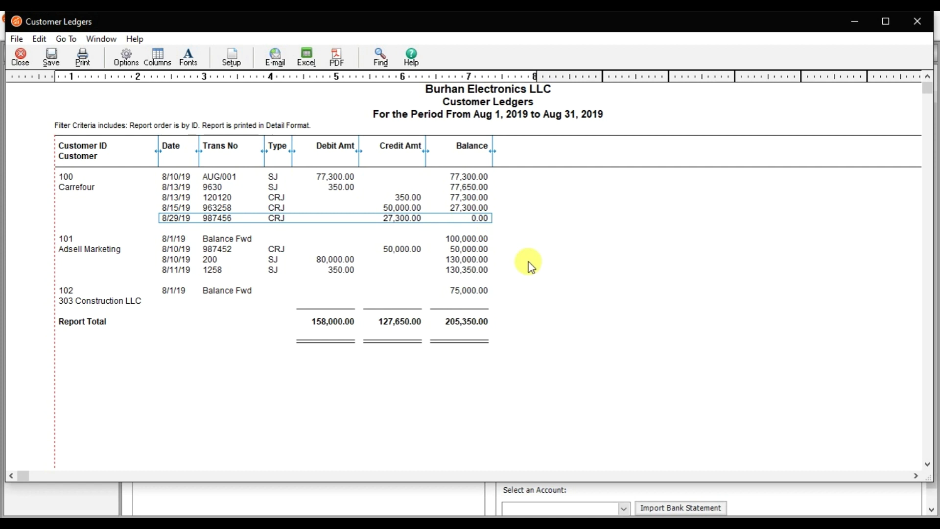
pyautogui.click(622, 515)
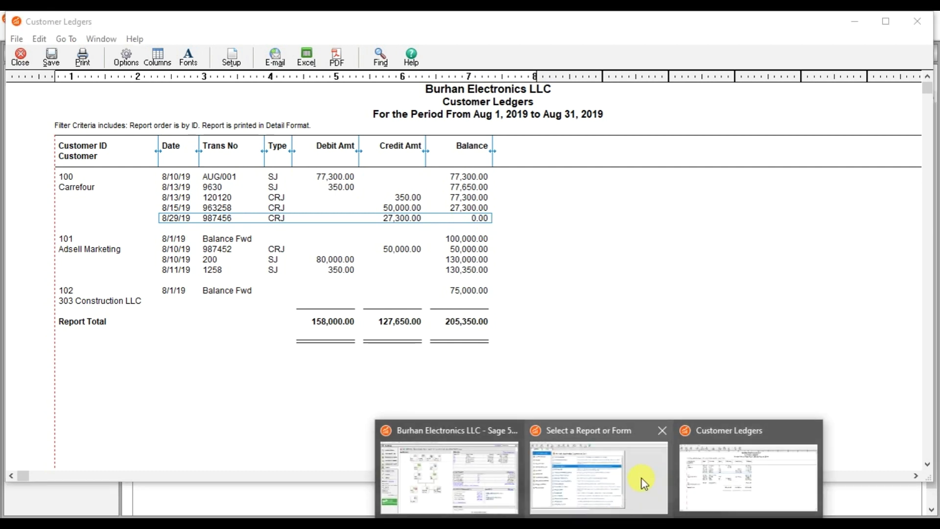
pyautogui.click(440, 478)
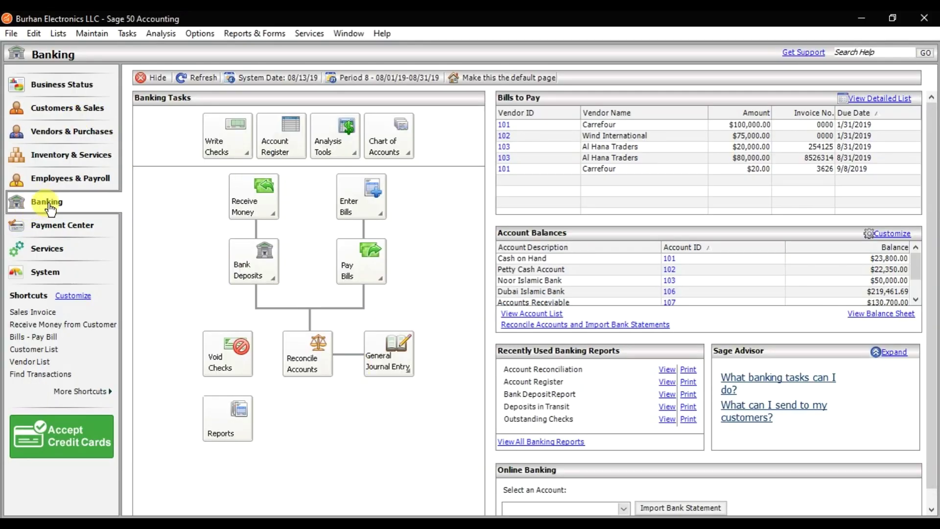
# View the Bank Deposits options, then bring up the Tasks menu.
pyautogui.click(269, 274)
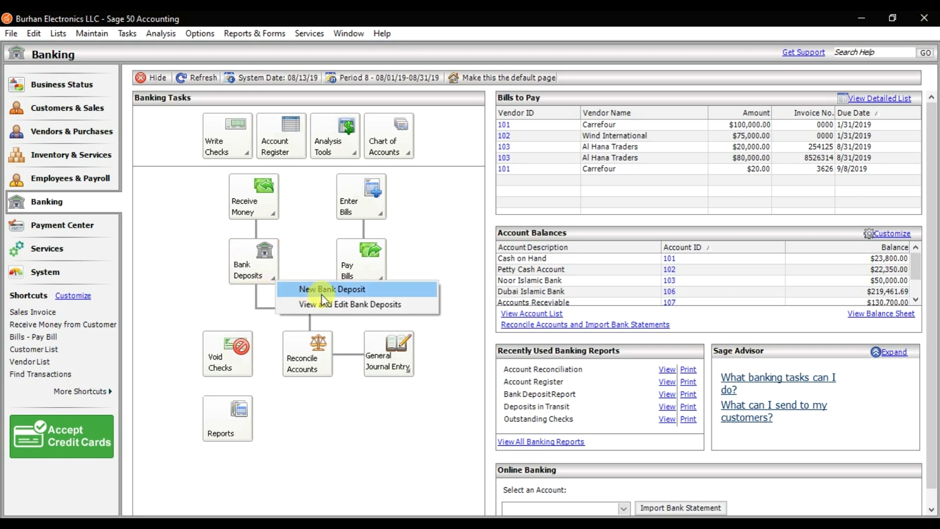
pyautogui.click(128, 34)
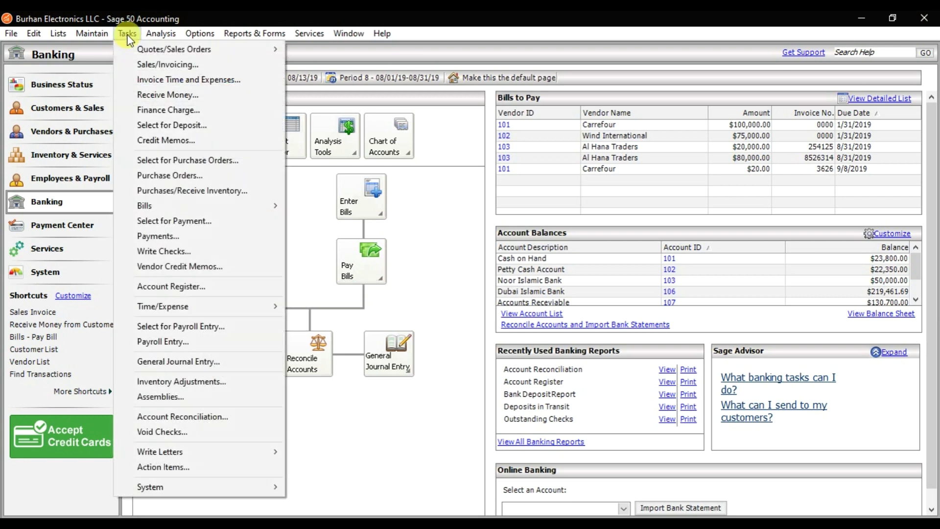
# Start Select for Deposit with Noor Islamic Bank (account 103) as the deposit account.
pyautogui.click(189, 127)
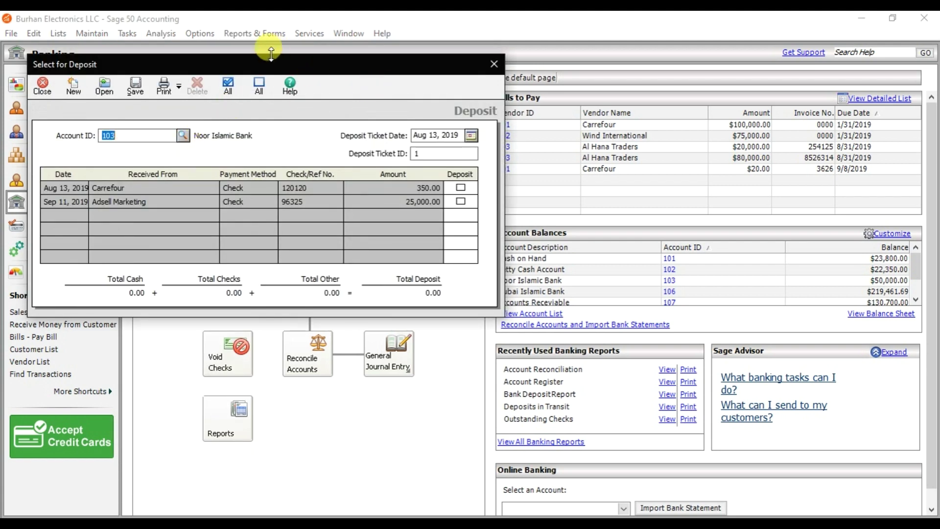
pyautogui.click(290, 152)
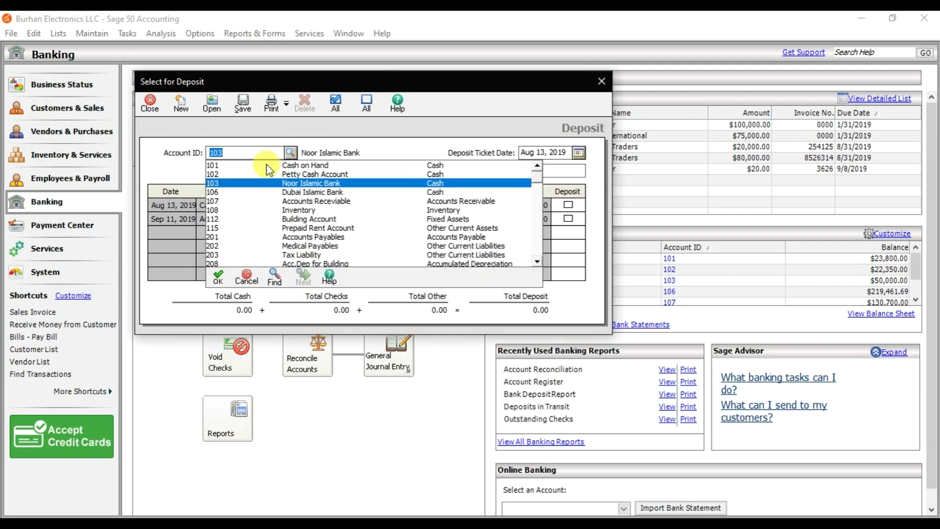
pyautogui.click(285, 162)
pyautogui.click(288, 156)
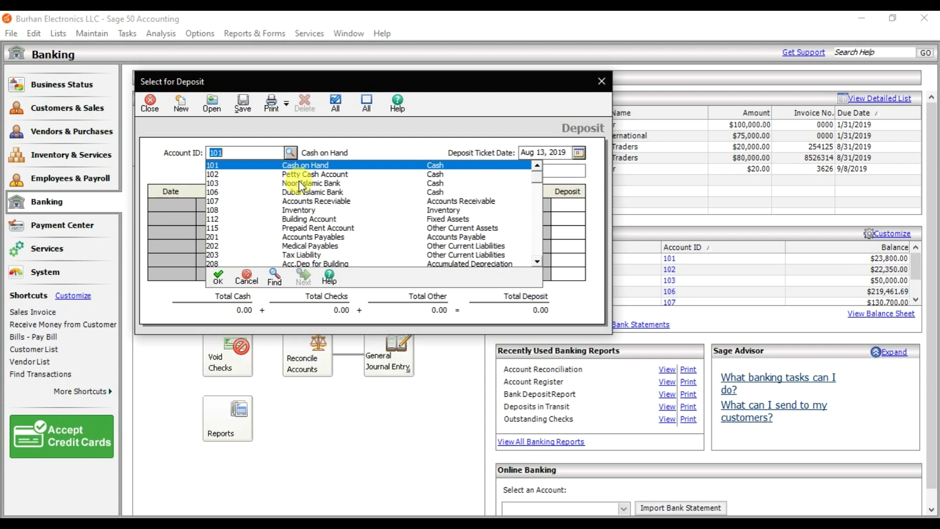
pyautogui.click(298, 181)
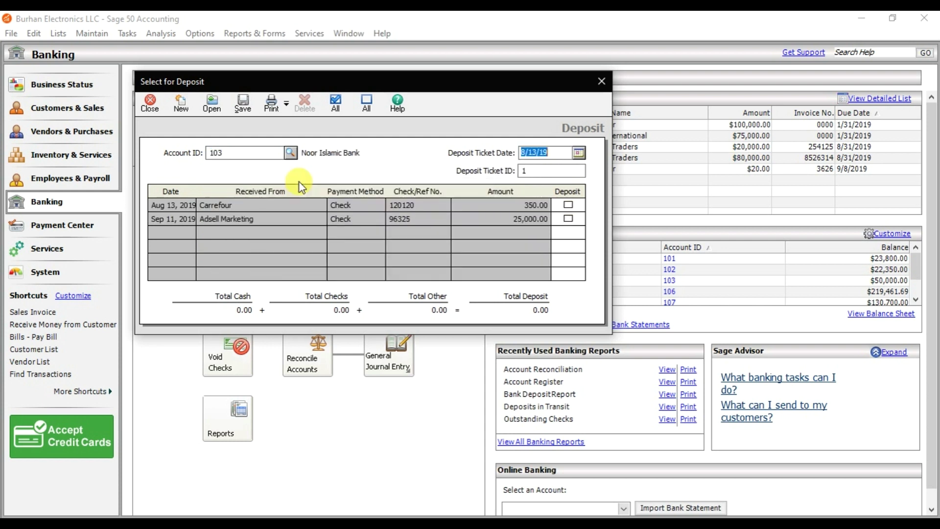
pyautogui.click(534, 173)
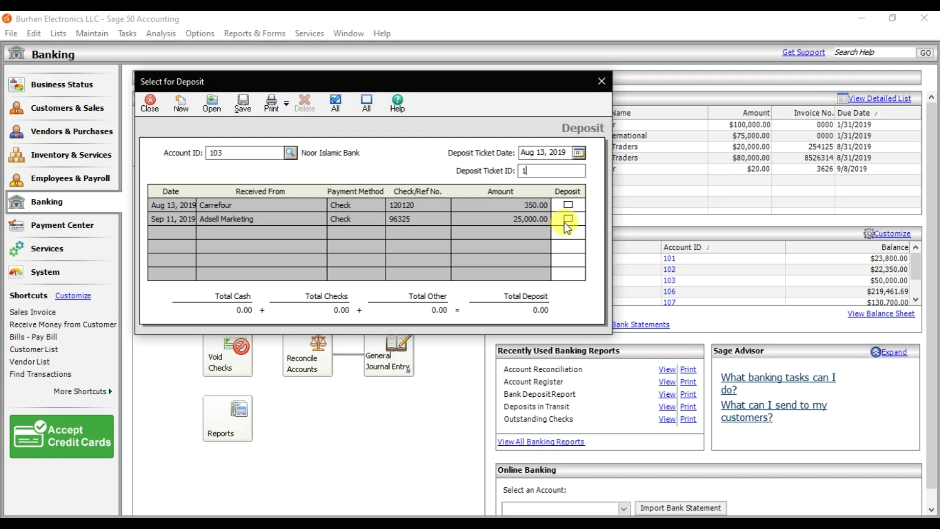
# Tick the Carrefour 350.00 and Adsell Marketing 25,000.00 checks and save deposit ticket 1.
pyautogui.click(404, 206)
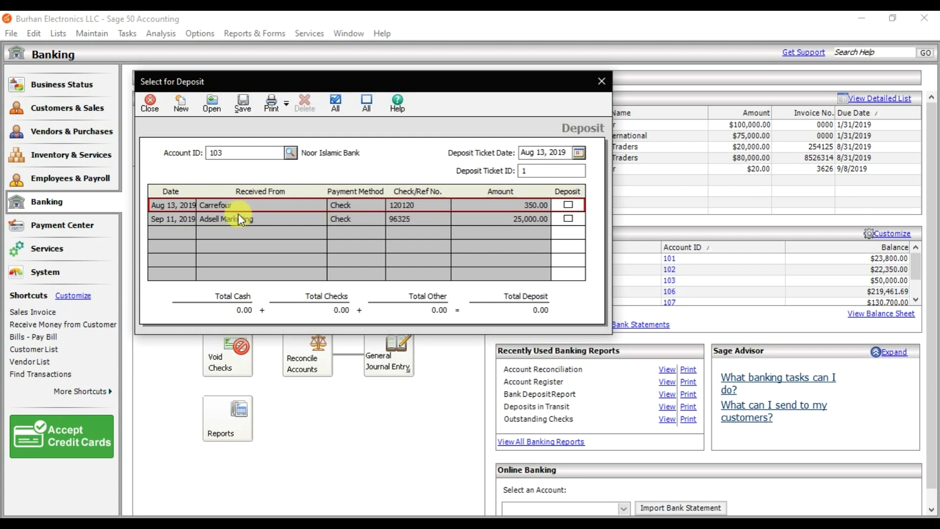
pyautogui.click(174, 218)
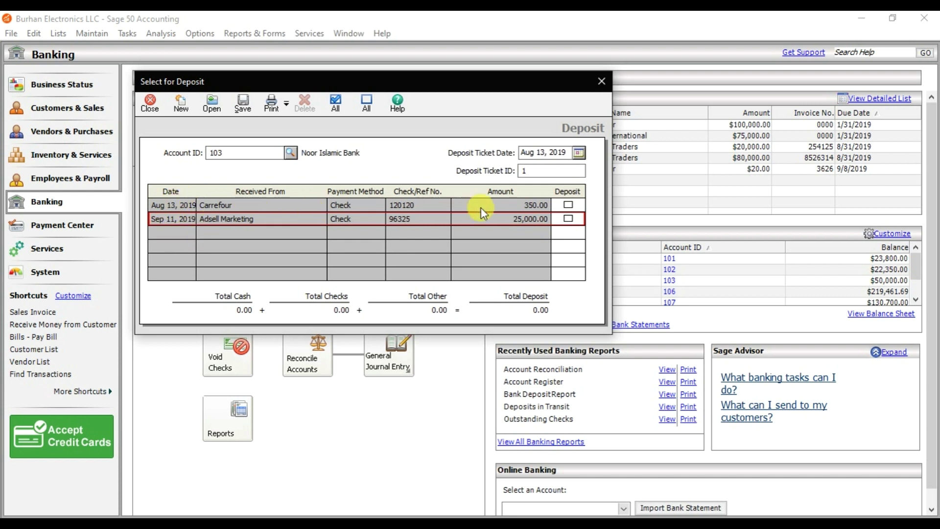
pyautogui.click(567, 207)
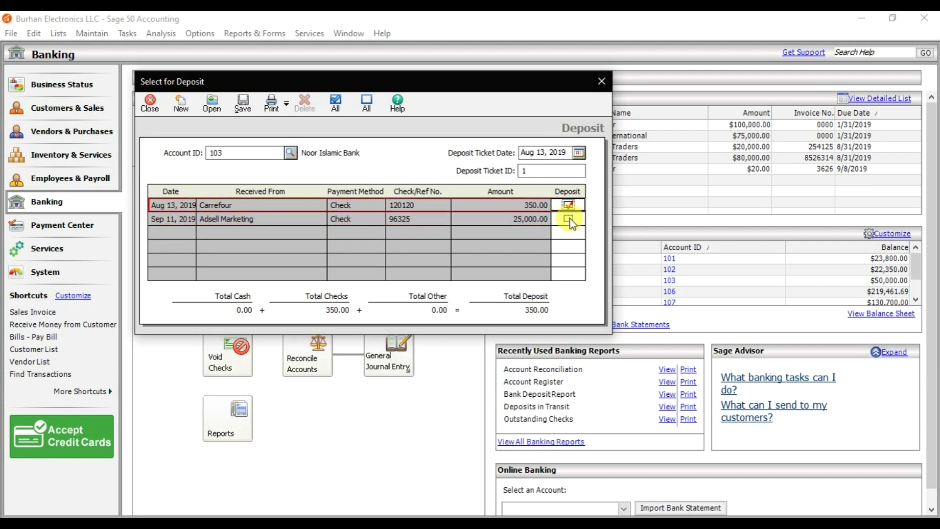
pyautogui.click(568, 219)
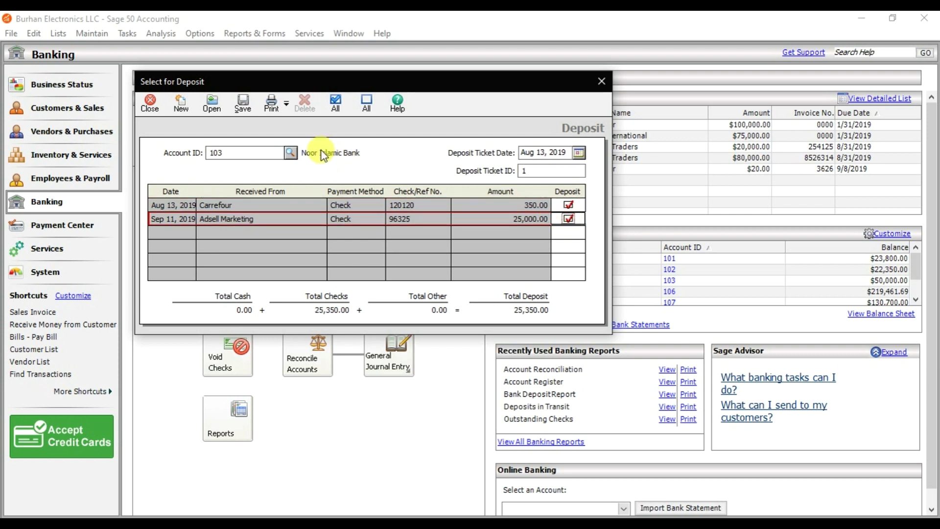
pyautogui.click(244, 111)
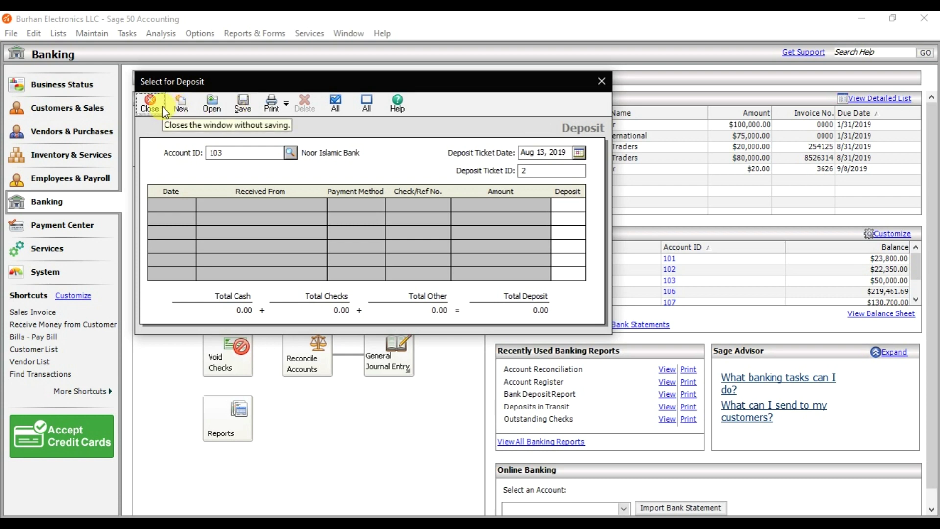
# Close the Select for Deposit window and bring up the Tasks menu.
pyautogui.click(150, 104)
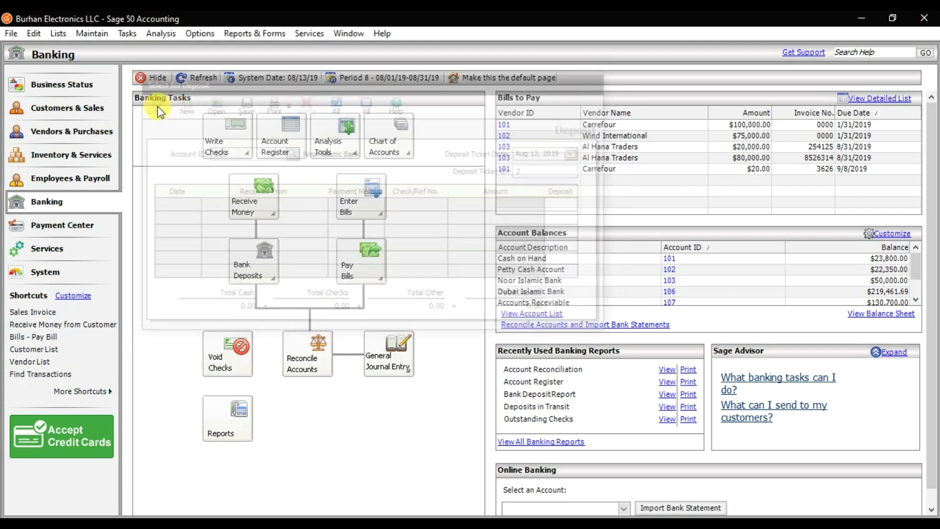
pyautogui.click(128, 34)
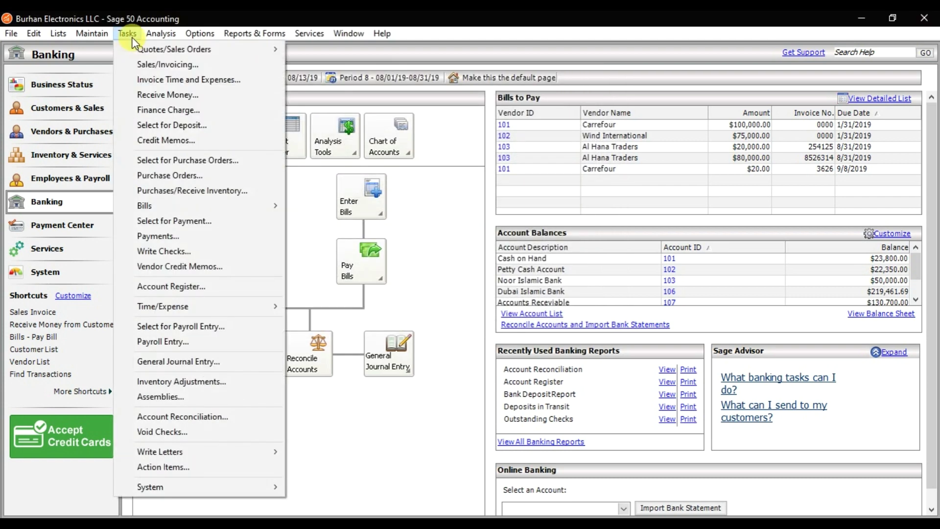